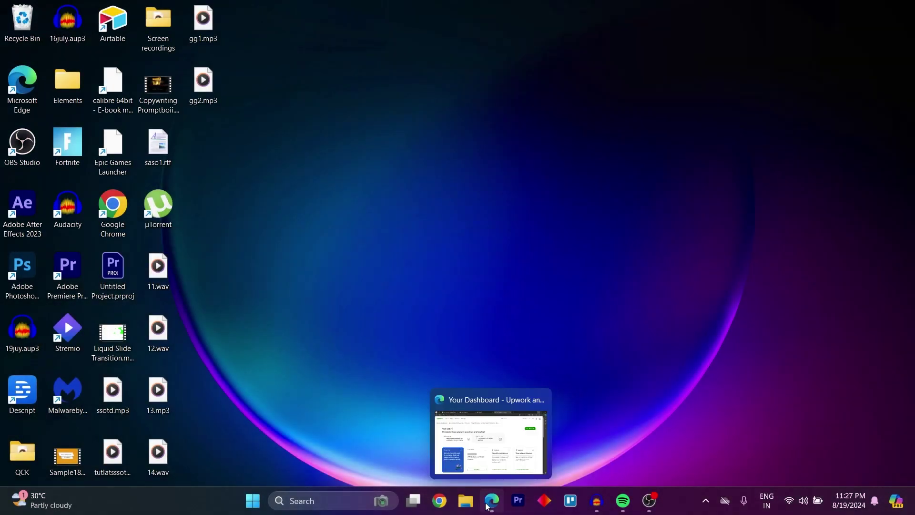
Restore the 'Your Dashboard - Upwork' Edge window from the taskbar.
left_click(487, 507)
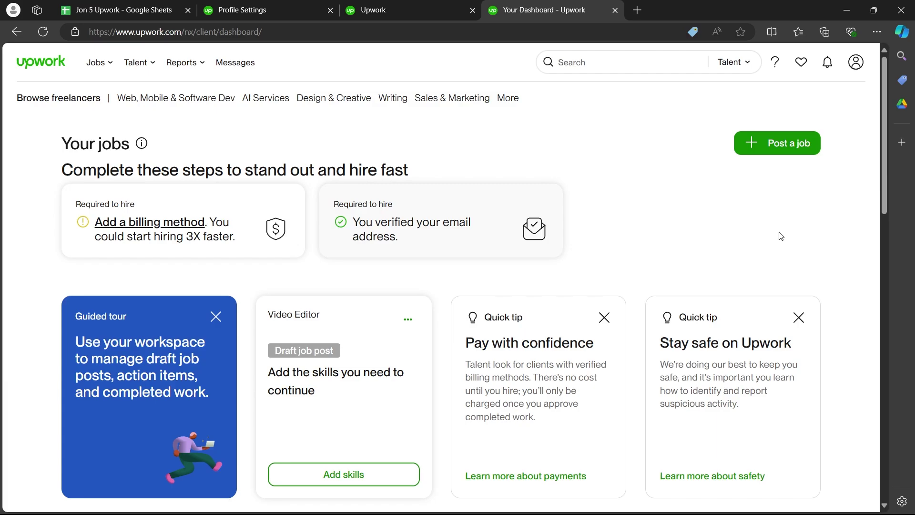
Start a new job post without AI, titled 'I want a normal level video editor for my agency'.
left_click(763, 147)
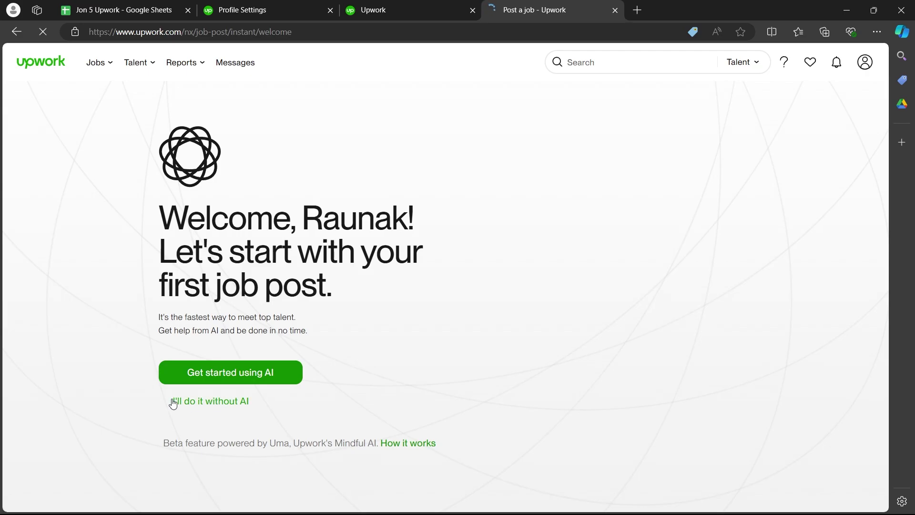
left_click(223, 405)
left_click(497, 174)
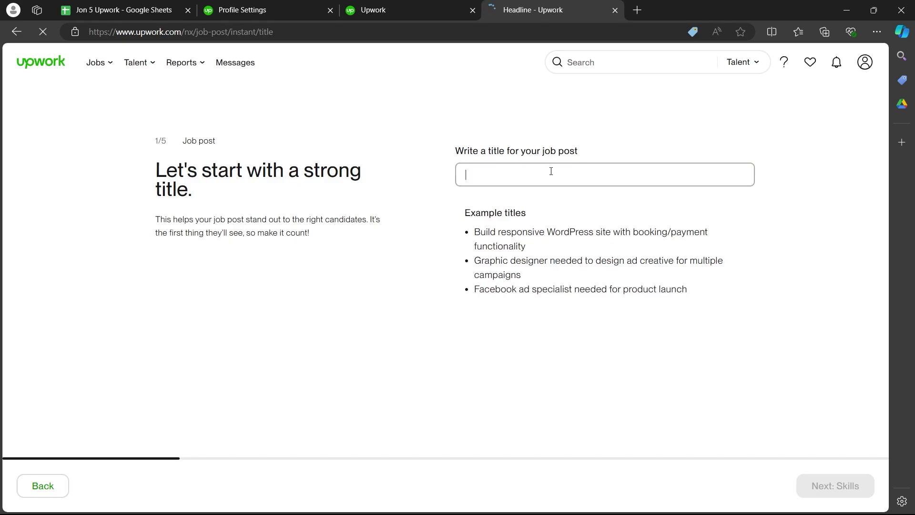
type("I want a normal level video editor for my agency")
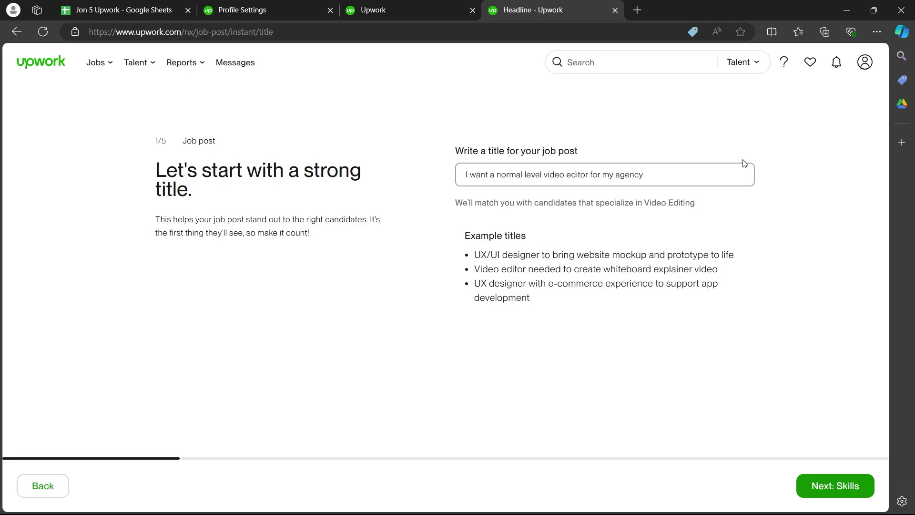
Add skills Adobe After Effects, Video Post-Editing, Premiere Pro, Video Editing, Photoshop and Motion Graphics.
left_click(833, 489)
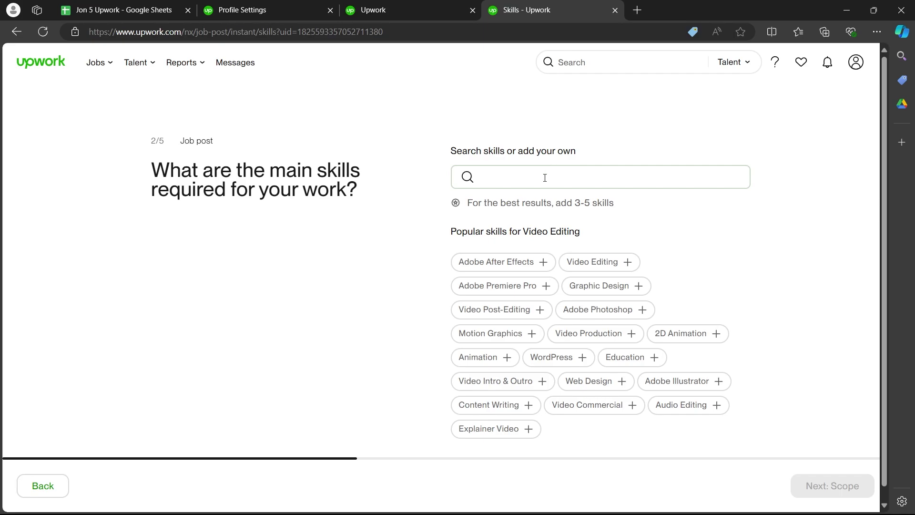
left_click(542, 263)
scroll(567, 194, "down", 1)
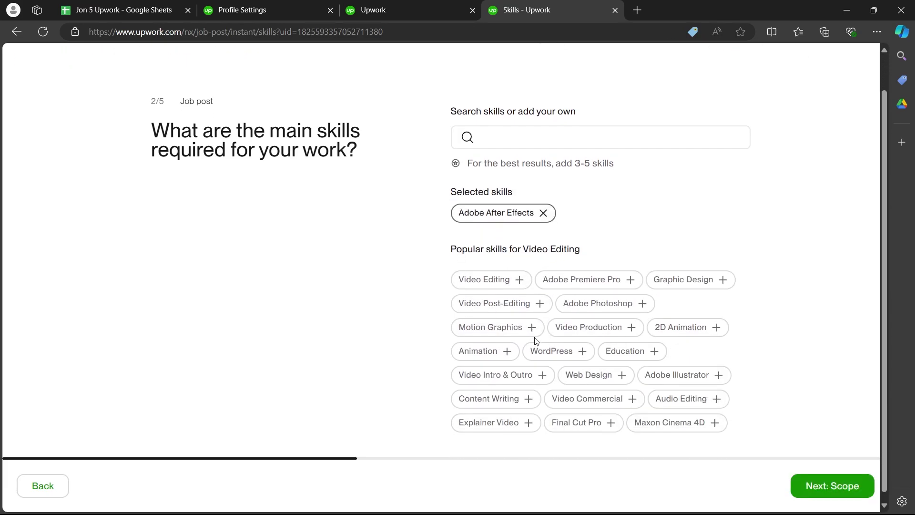
left_click(530, 299)
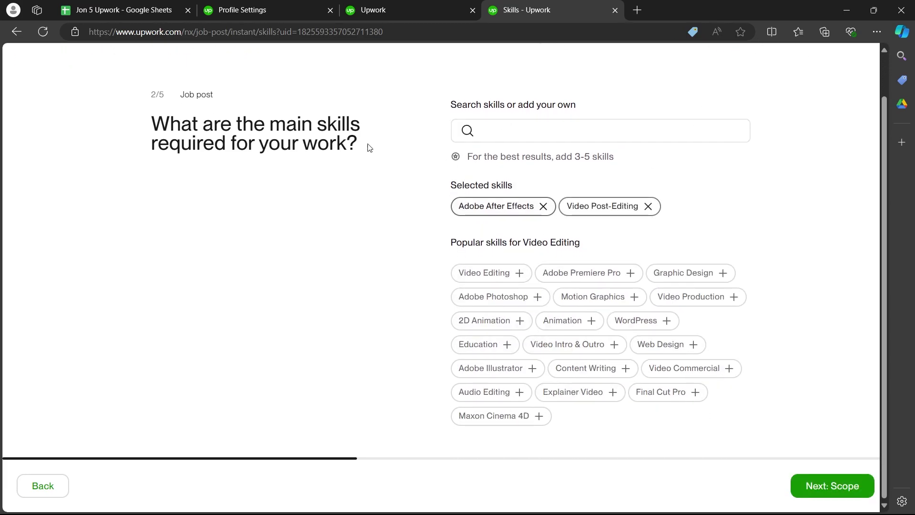
left_click(627, 273)
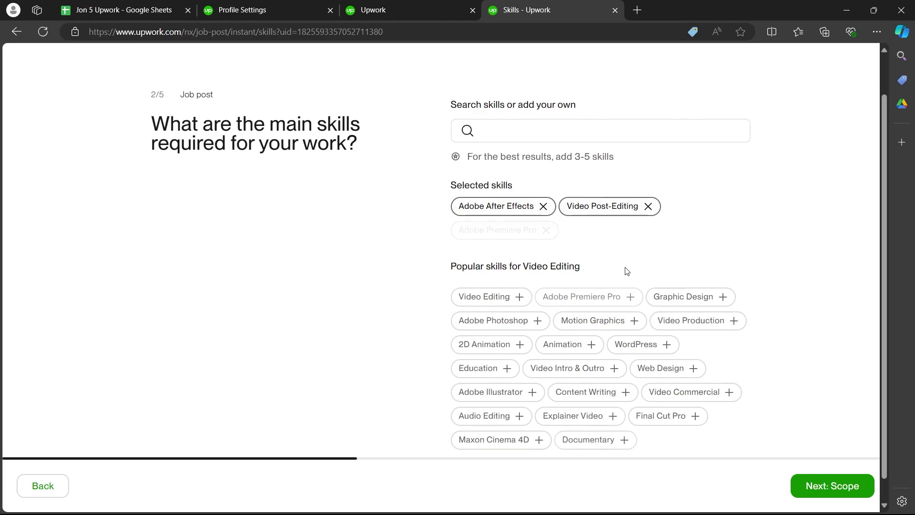
left_click(502, 298)
left_click(592, 302)
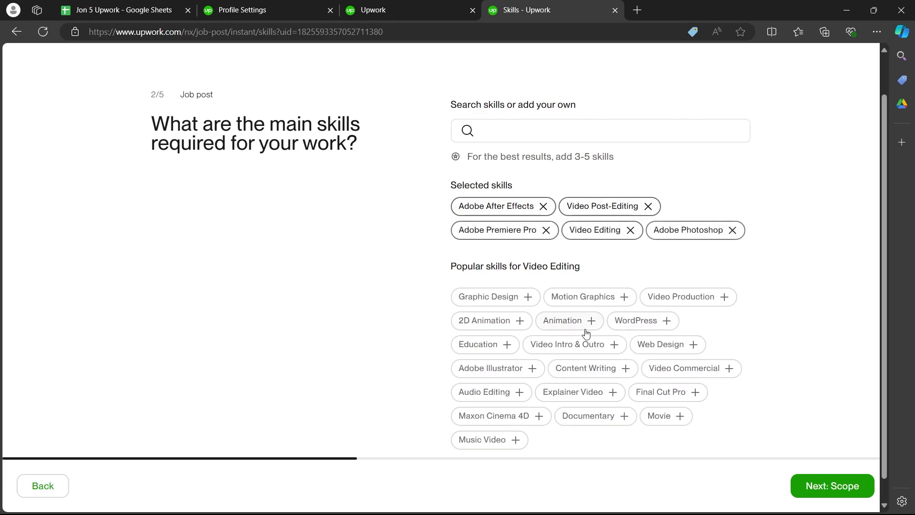
left_click(623, 299)
scroll(633, 408, "down", 1)
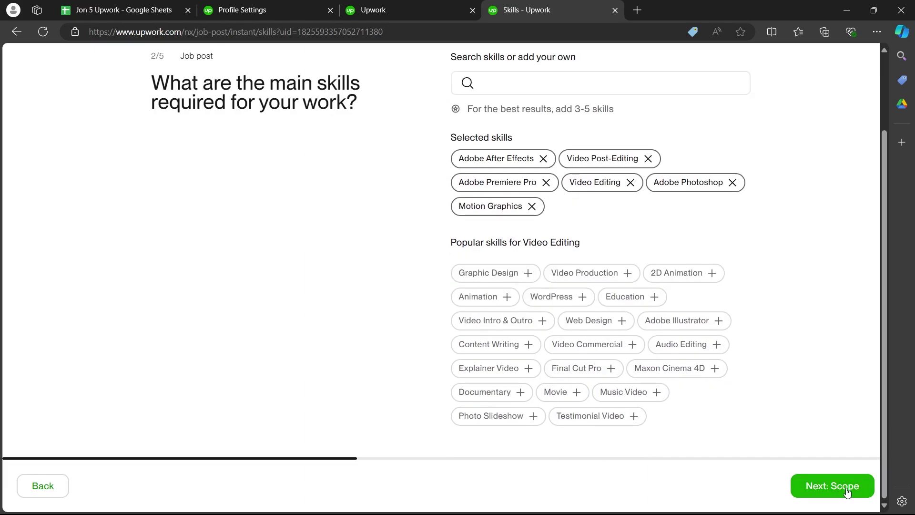
Set scope to Medium, 3 to 6 months, Intermediate level, and not contract-to-hire.
left_click(839, 491)
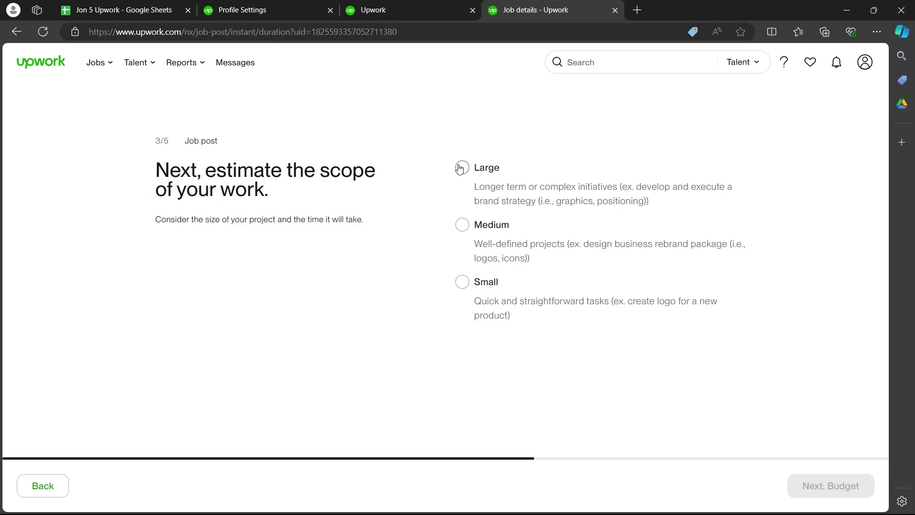
left_click(461, 226)
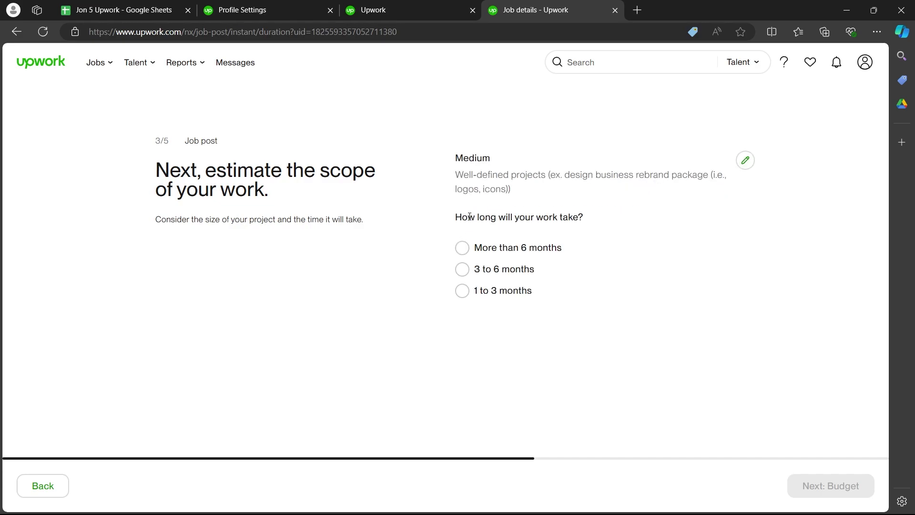
left_click(463, 270)
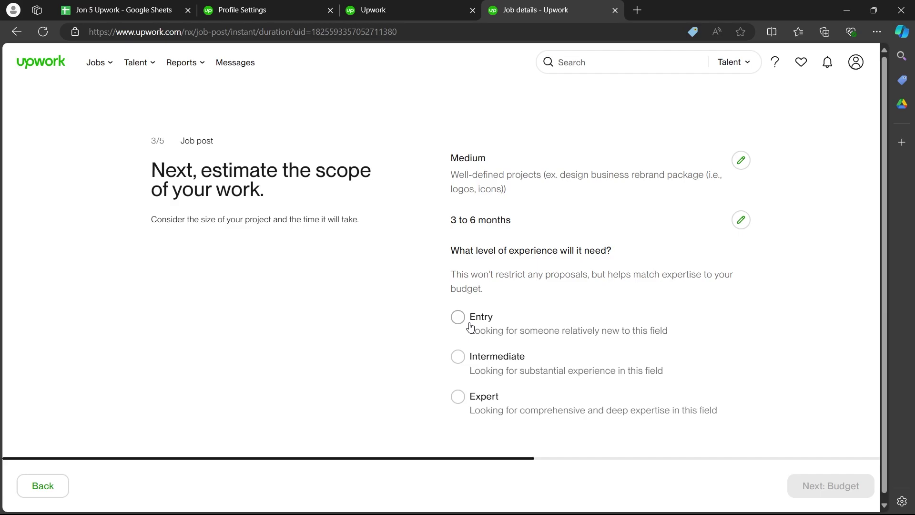
left_click(458, 357)
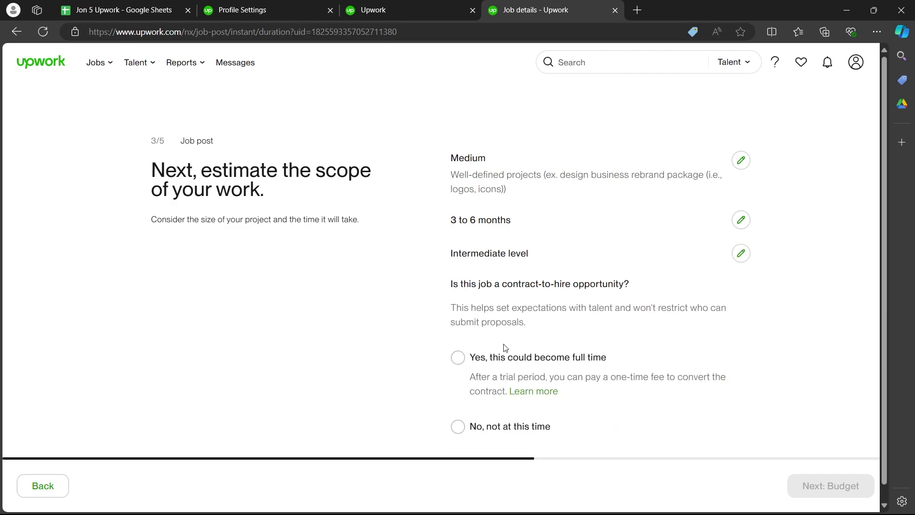
left_click(459, 428)
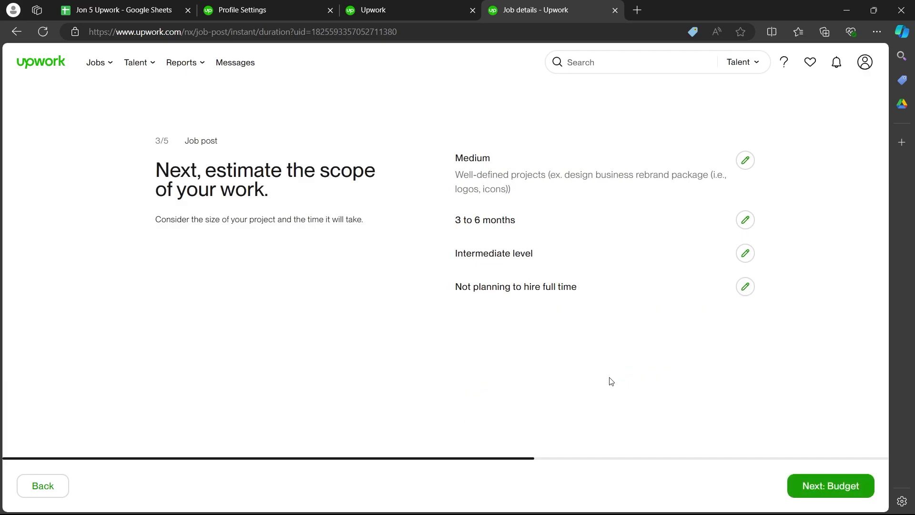
left_click(832, 484)
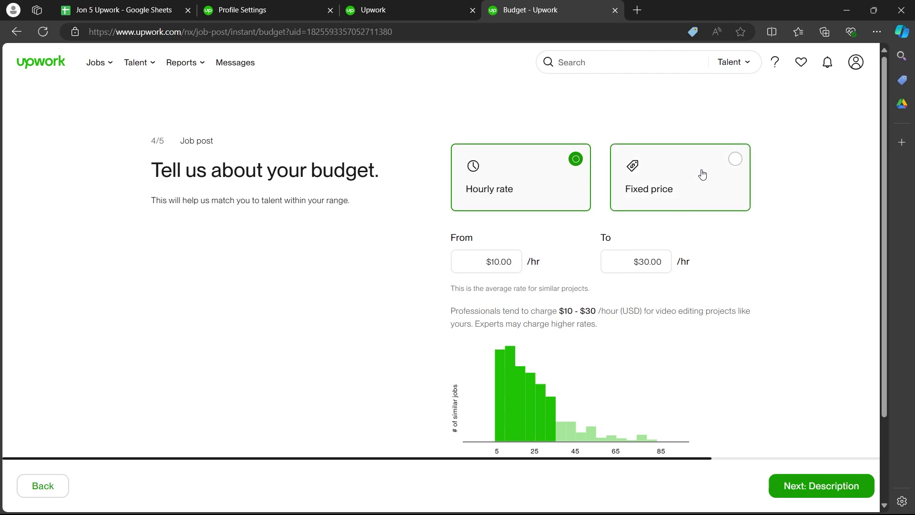
Make the budget a fixed price with a $1,000 cost estimate.
left_click(729, 161)
left_click(497, 343)
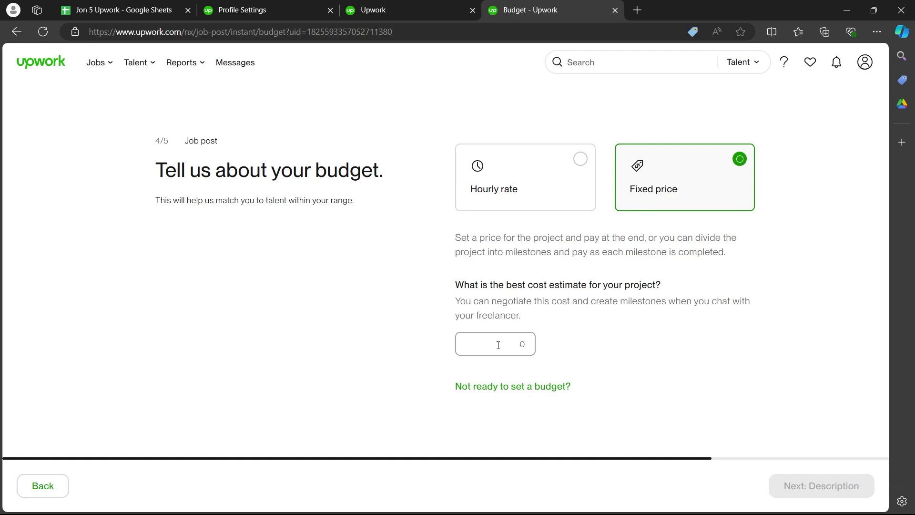
type("1000")
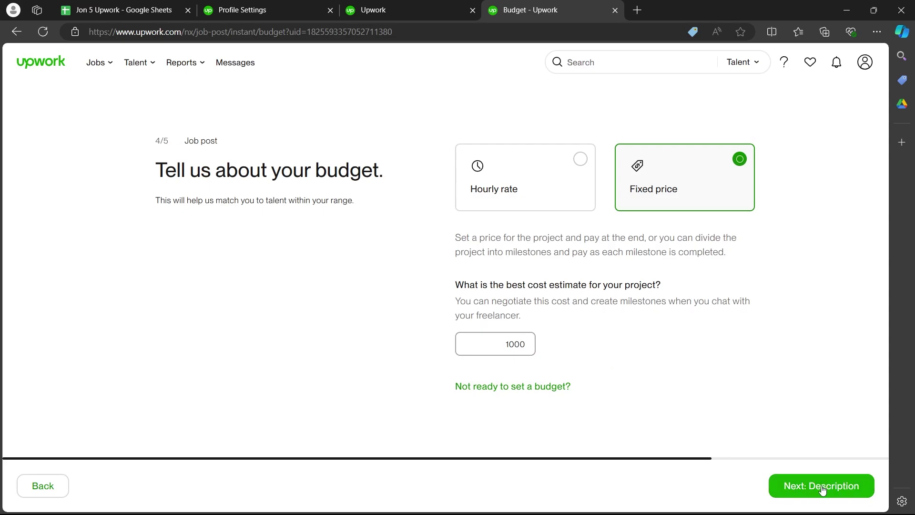
left_click(818, 486)
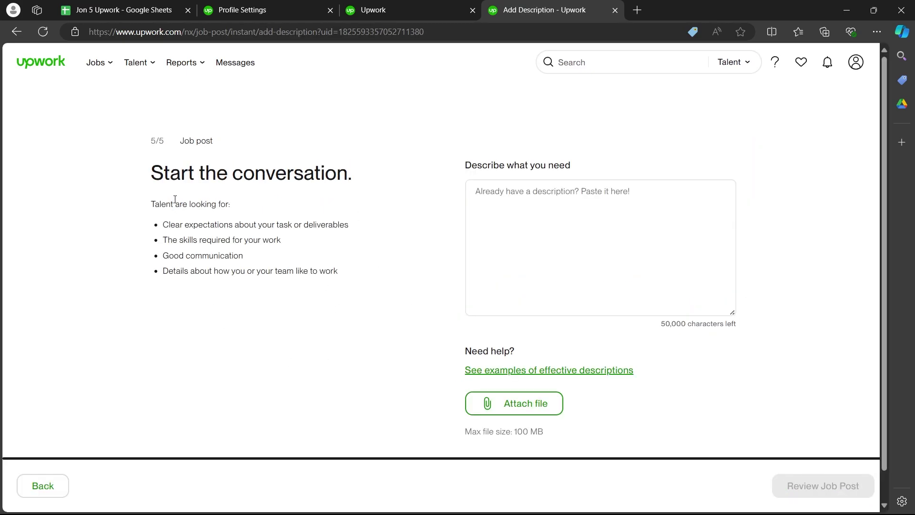
Paste the video editor description with responsibilities, qualifications and benefits, then scroll to check it.
left_click(545, 218)
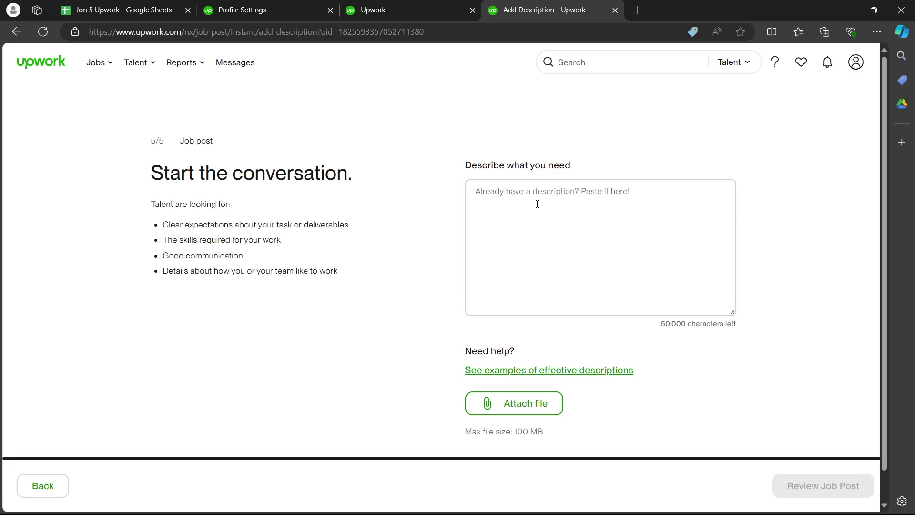
key("ctrl+v")
scroll(539, 223, "down", 5)
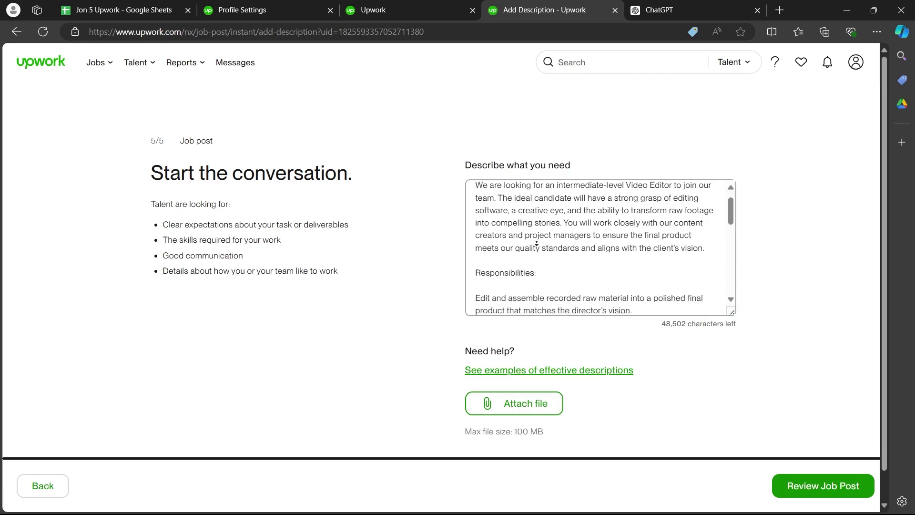
scroll(551, 200, "up", 1)
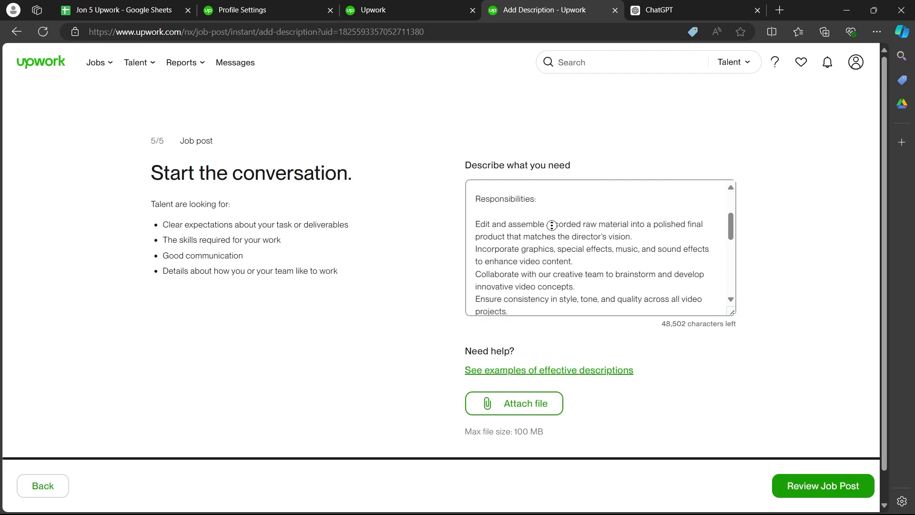
scroll(552, 227, "down", 2)
scroll(551, 239, "down", 3)
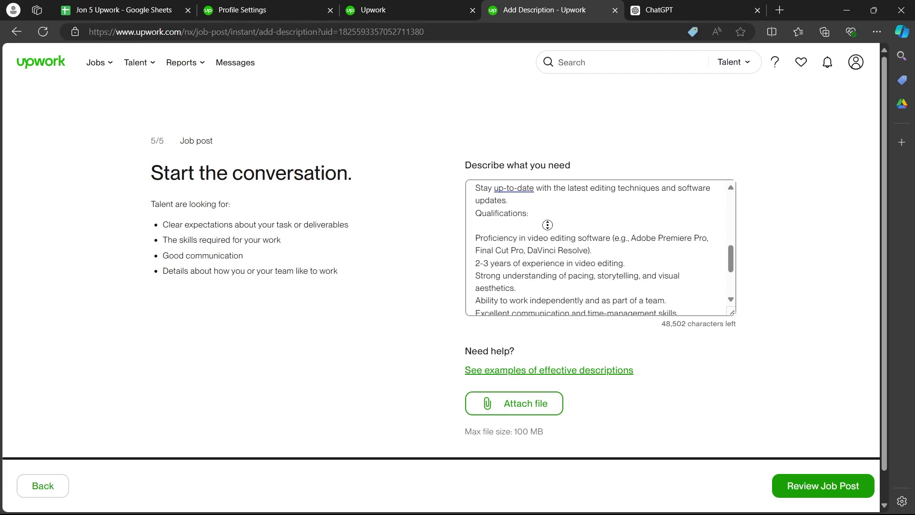
scroll(547, 225, "down", 3)
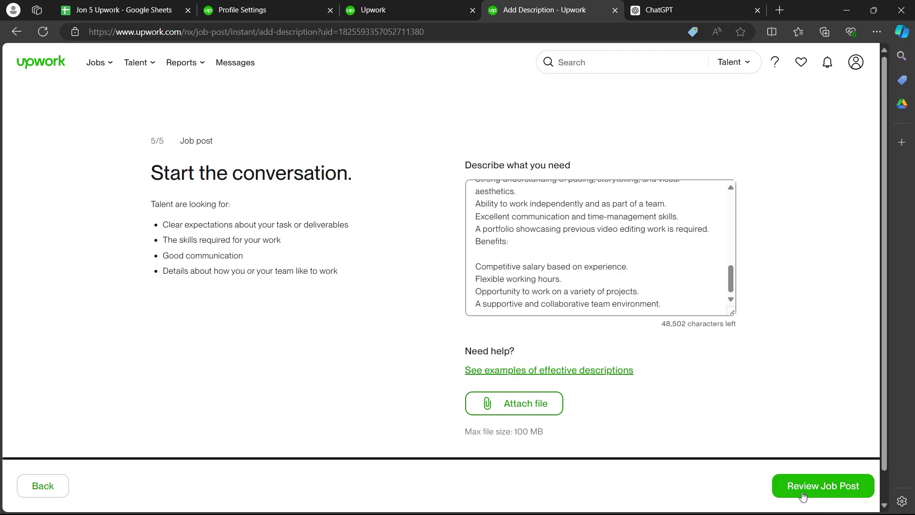
Review and post the job, then highlight the congratulations message and billing method heading.
left_click(831, 490)
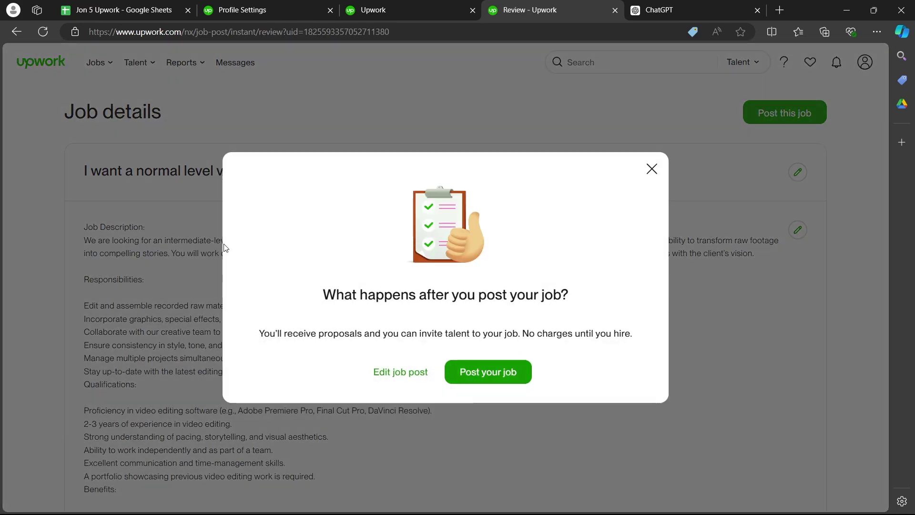
left_click(482, 380)
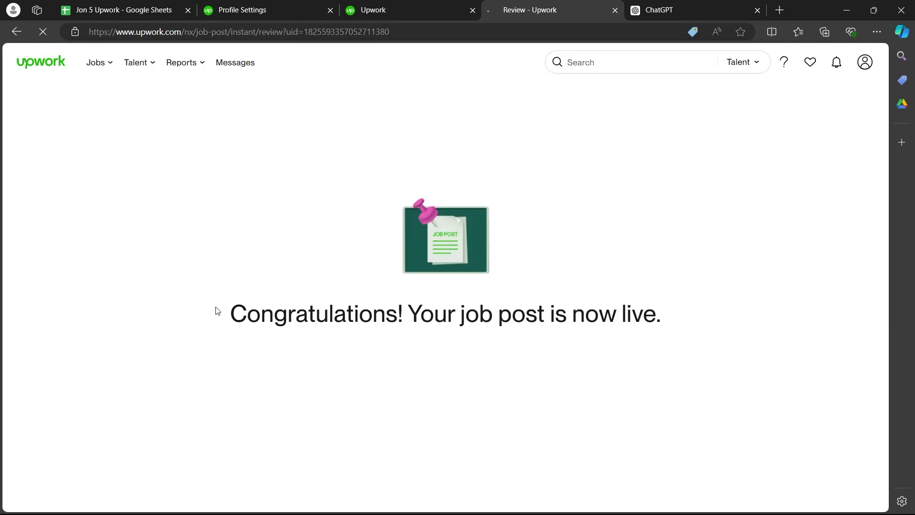
left_click_drag(215, 313, 638, 317)
left_click(691, 302)
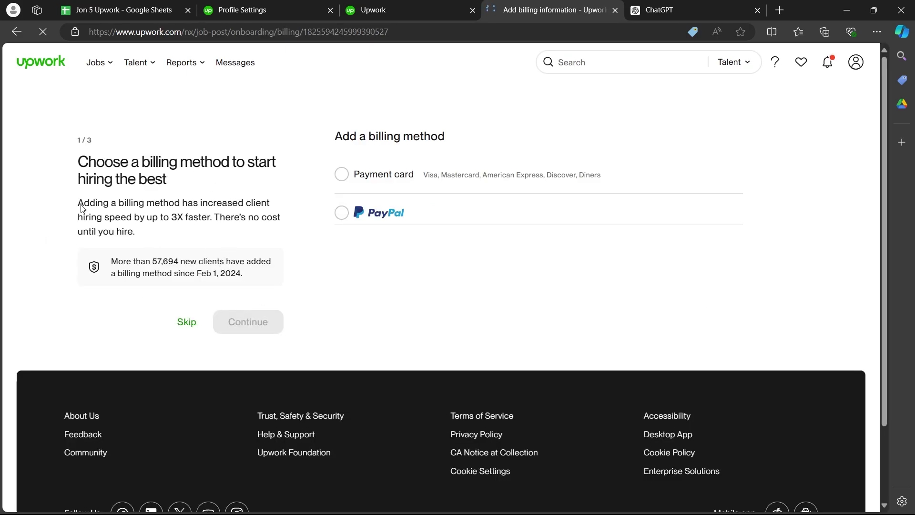
left_click_drag(89, 161, 167, 185)
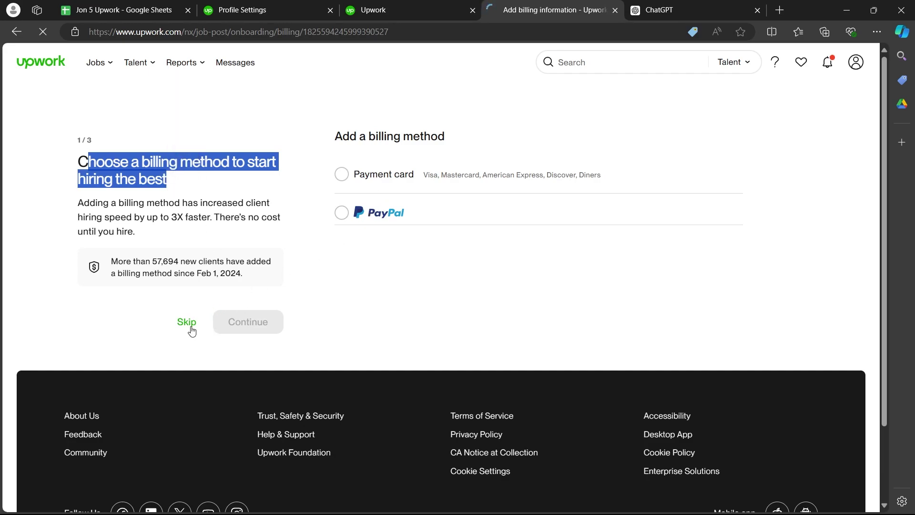
Skip billing and talent invites, and finish the profile with Art & Design, 2-9 employees.
left_click(351, 178)
scroll(351, 177, "down", 2)
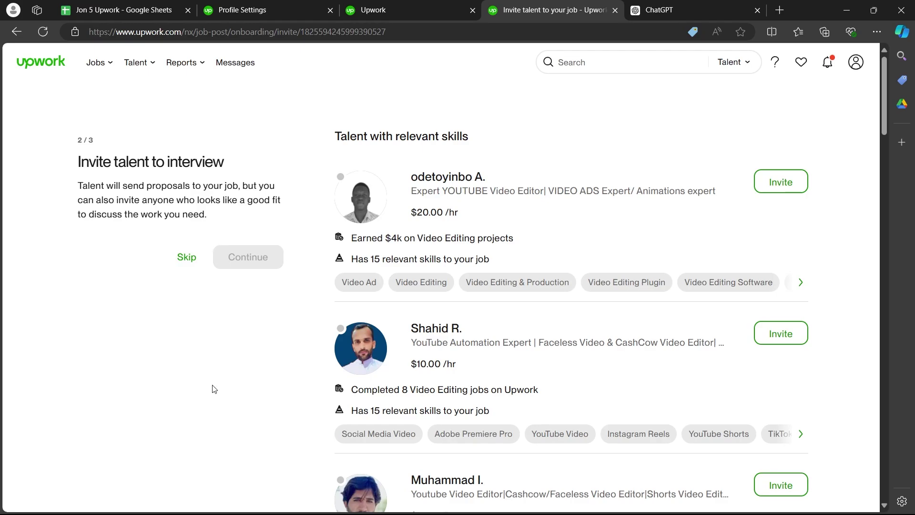
left_click(410, 172)
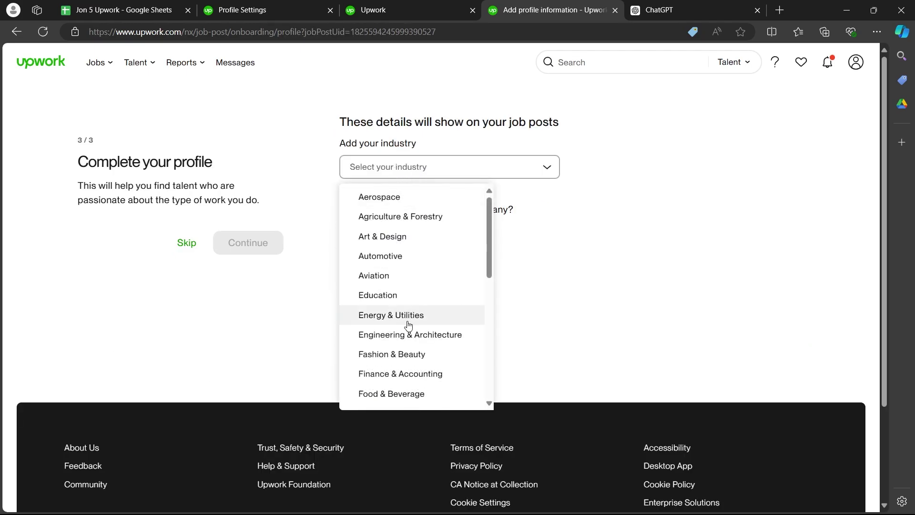
scroll(408, 315, "down", 5)
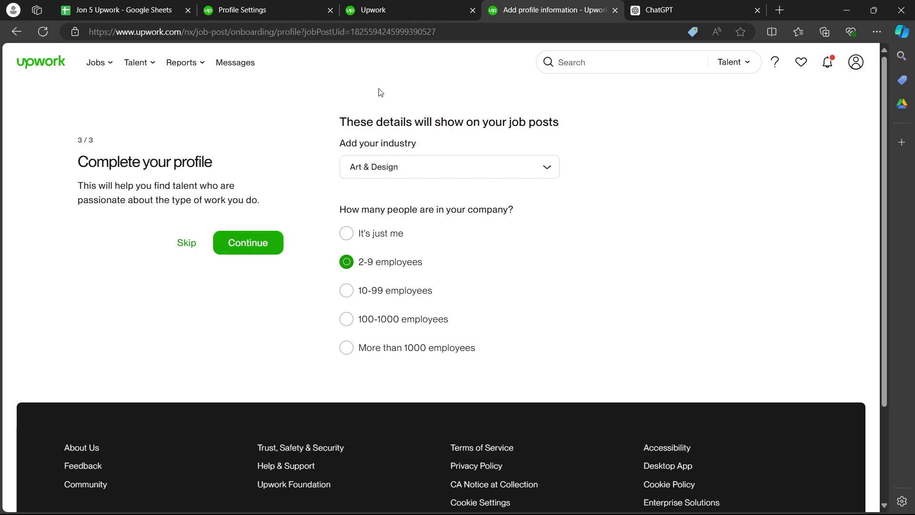
left_click(217, 240)
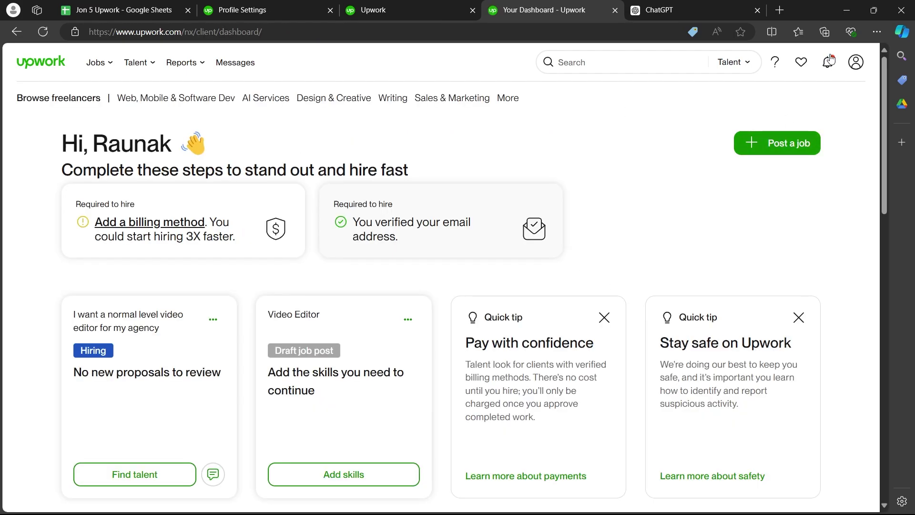
Open the live video editor job from the 'You posted the job' notification and scroll it.
left_click(830, 58)
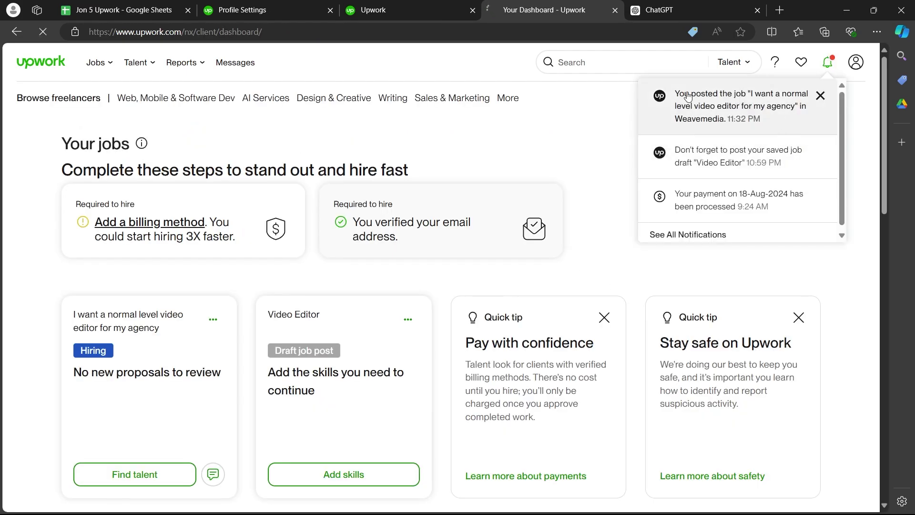
left_click(748, 85)
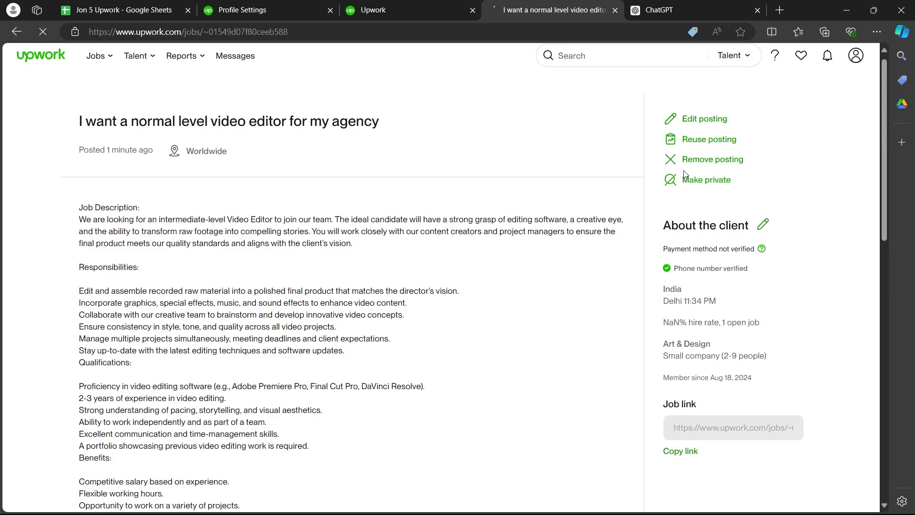
scroll(583, 119, "down", 2)
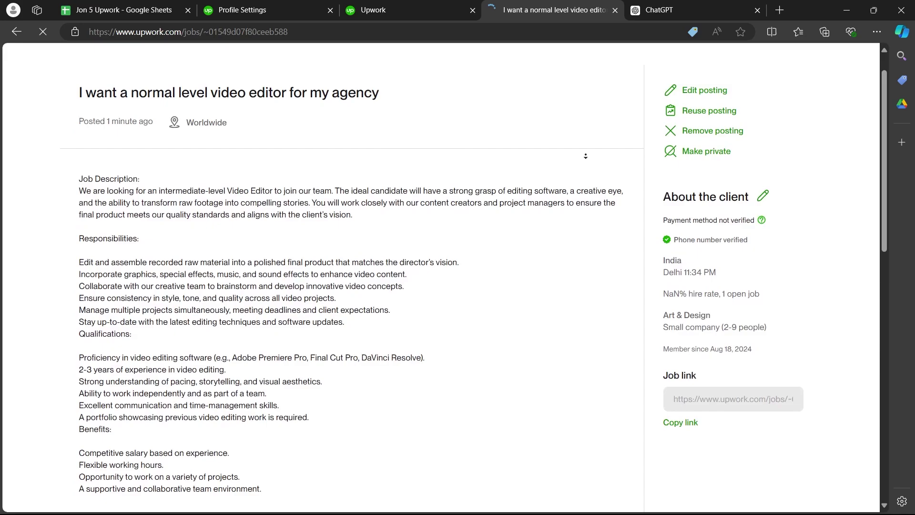
Glance at the Upwork spreadsheet and ChatGPT tabs, then return to the job posting.
left_click(99, 7)
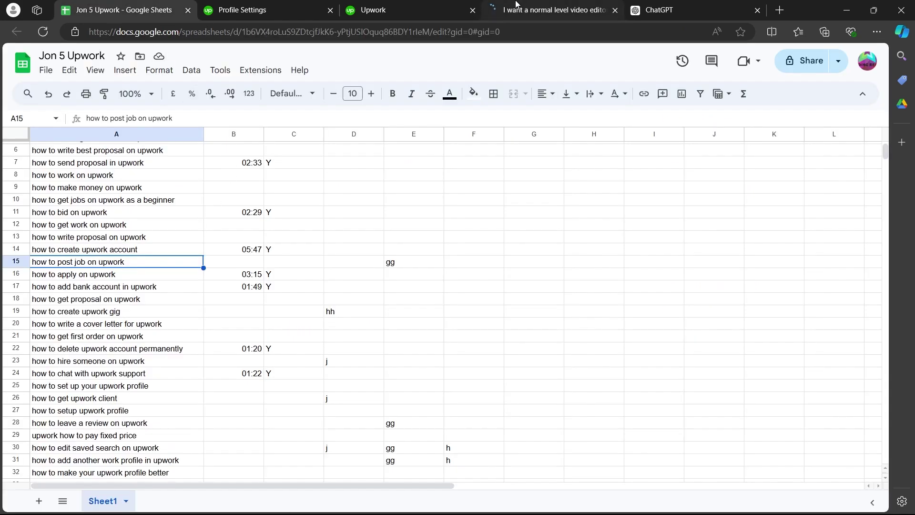
left_click(667, 7)
left_click(581, 6)
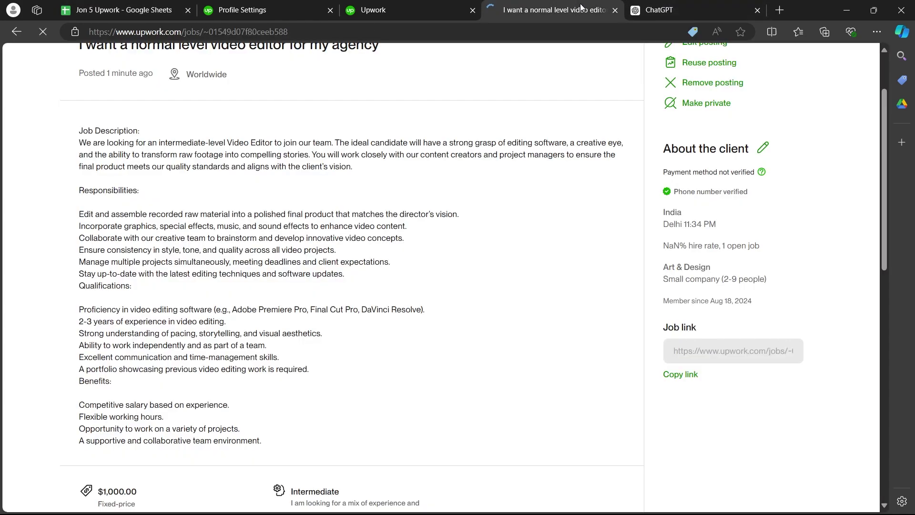